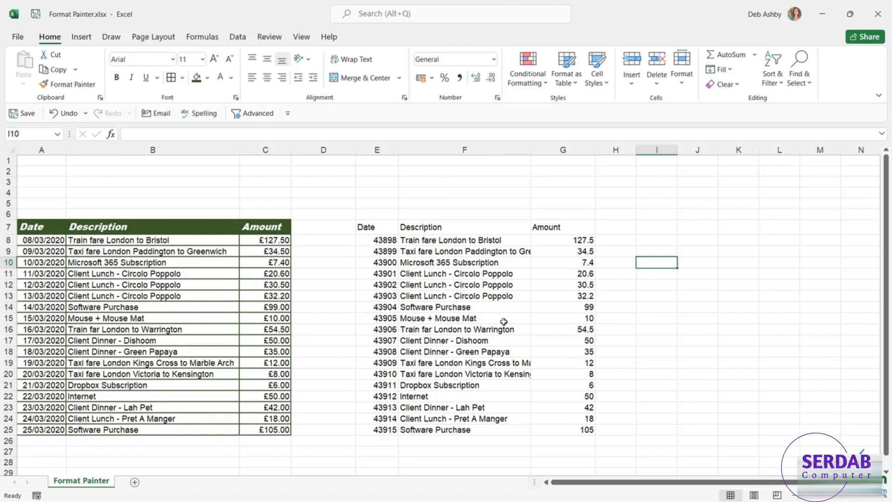
click(465, 274)
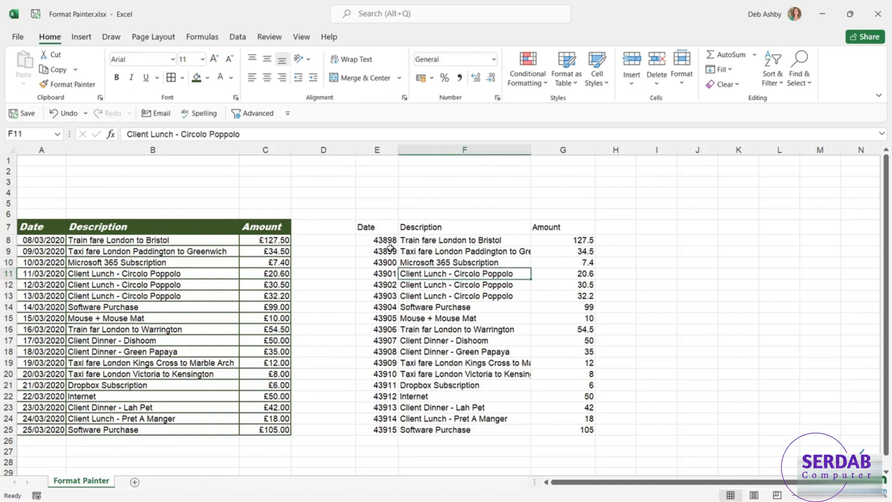
drag(363, 227, 587, 228)
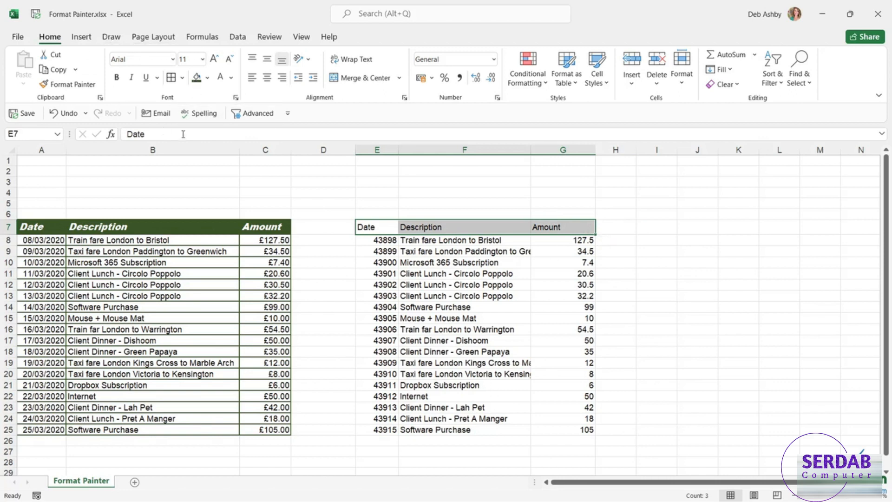
click(173, 59)
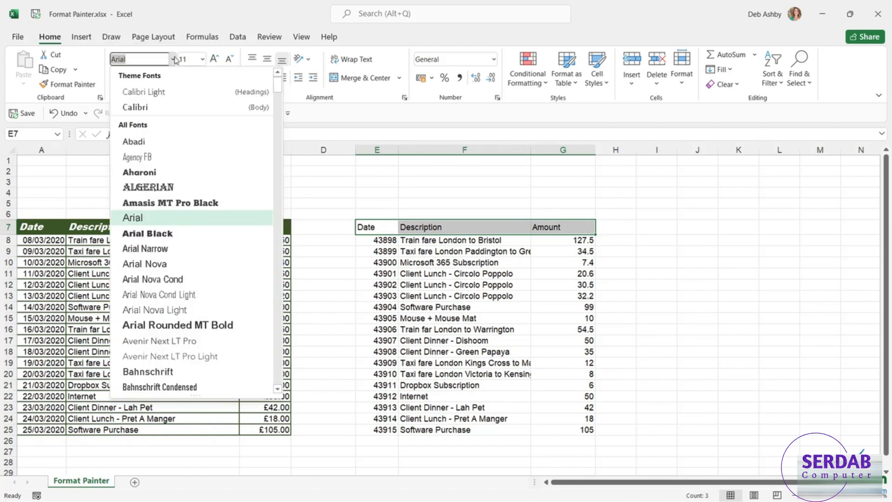
click(228, 21)
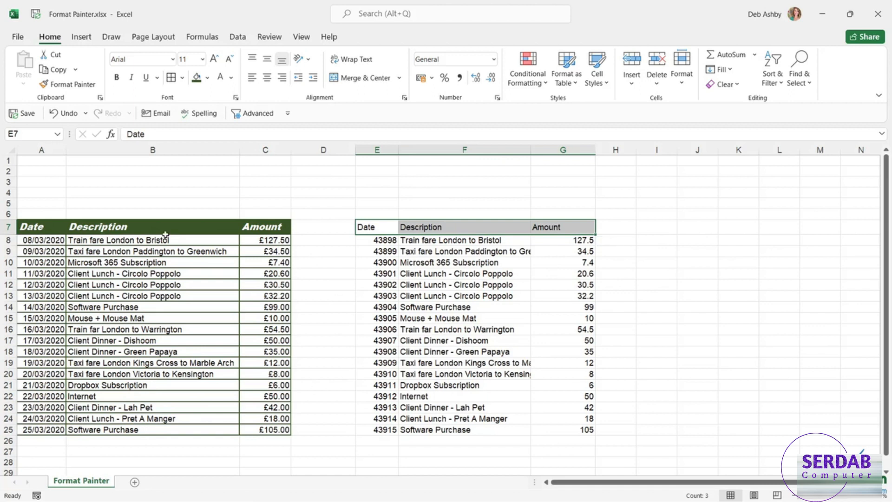
click(152, 228)
drag(39, 227, 260, 228)
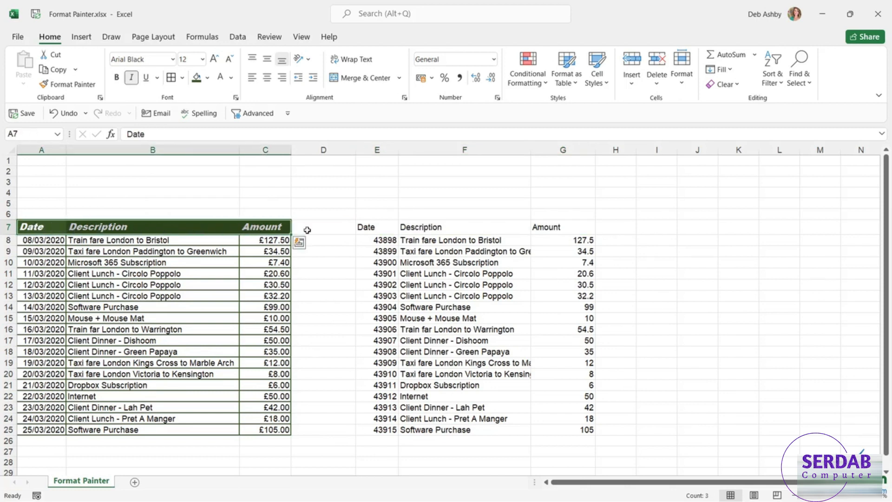
click(389, 228)
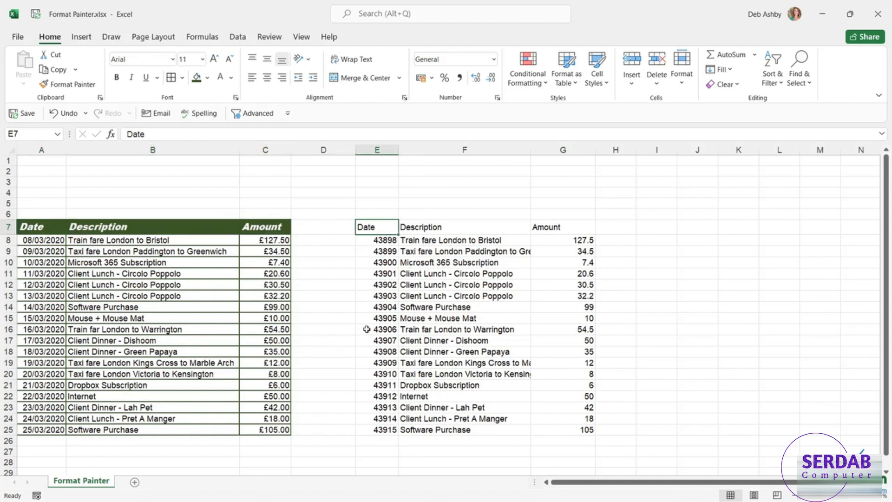
click(143, 226)
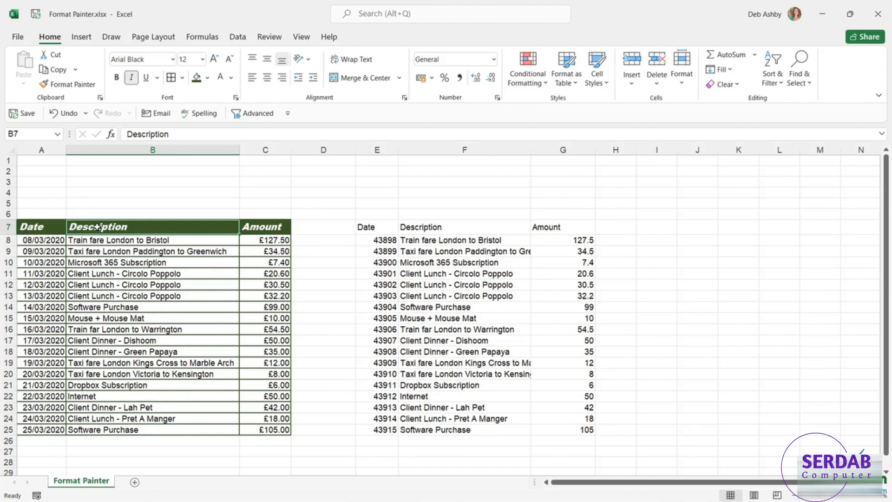
drag(362, 227, 581, 227)
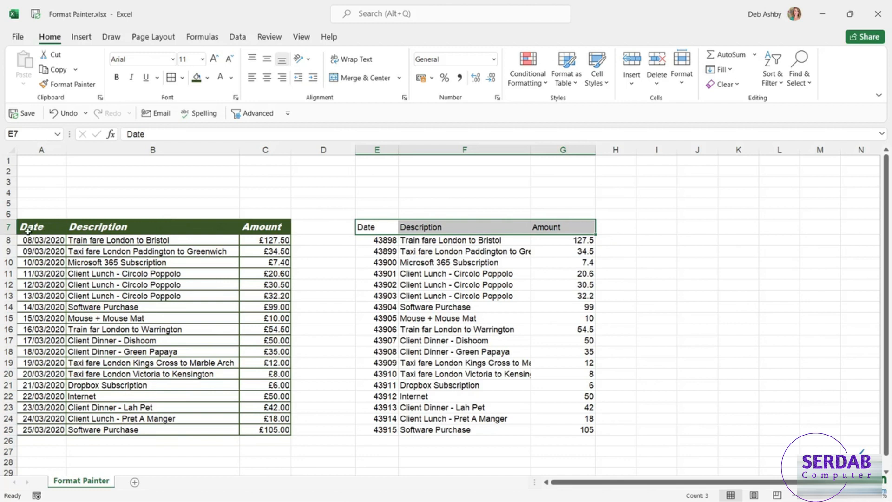
drag(29, 228, 263, 228)
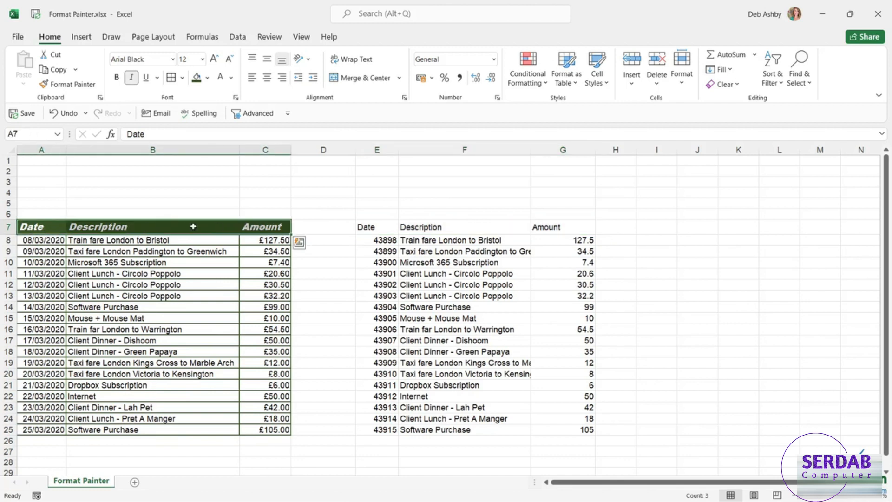
Step: Copy the formatting of the Description header in B7 onto the unformatted headers in E7:G7 with Format Painter
click(169, 226)
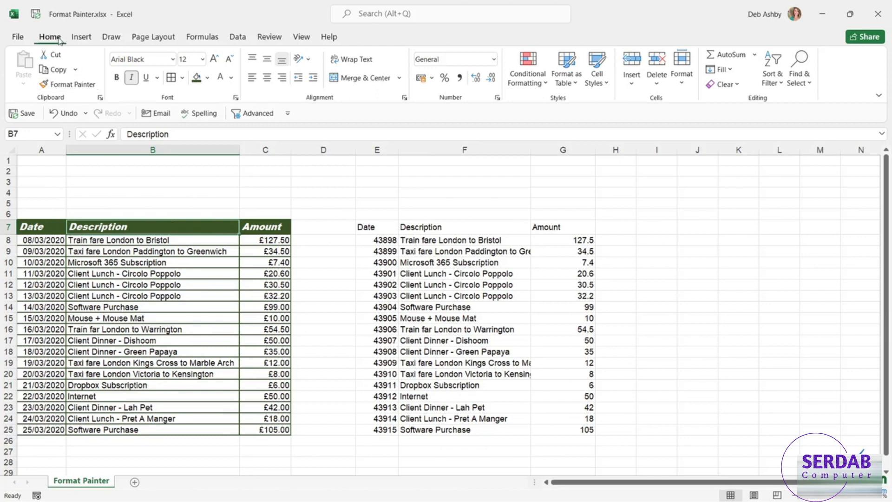
click(77, 86)
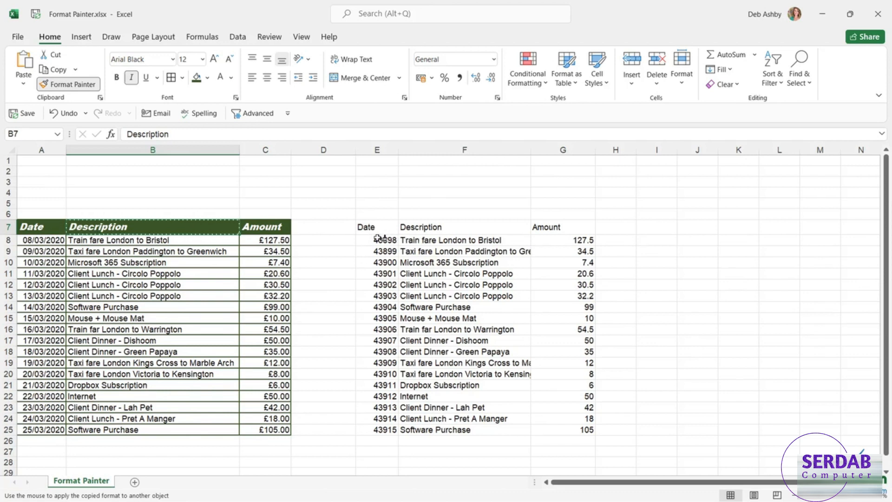
drag(365, 227, 556, 232)
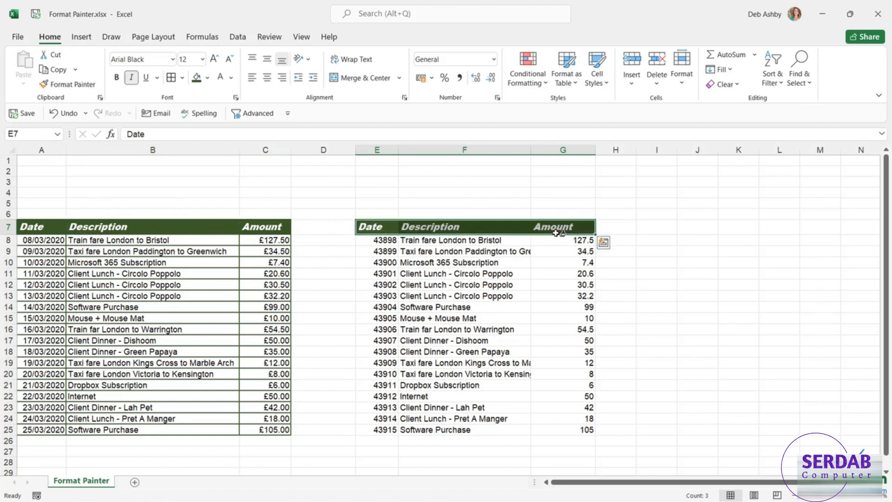
click(540, 284)
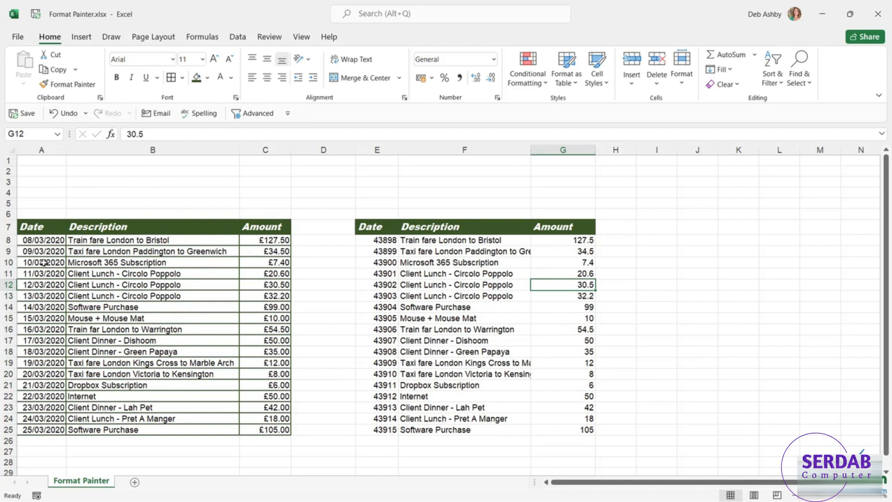
Step: Make the Taxi fare London Paddington to Greenwich row in A9:C9 of the formatted table bold
drag(39, 251, 259, 253)
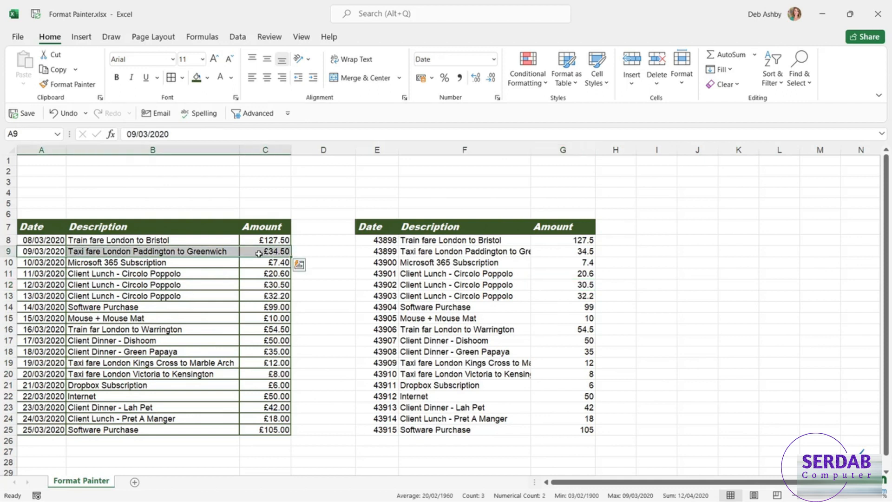
key(ctrl+b)
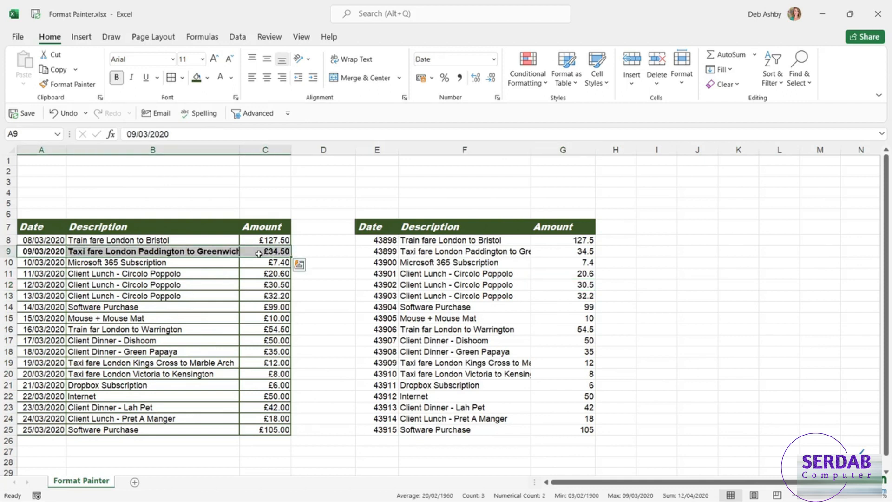
click(207, 286)
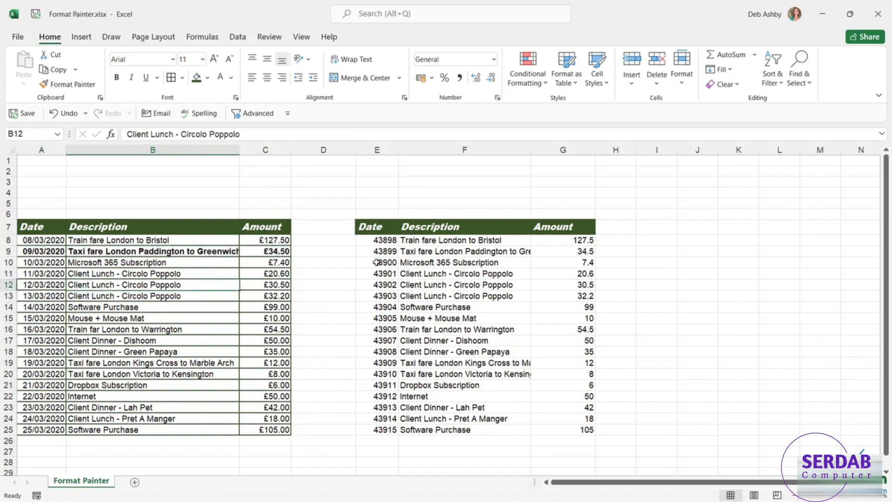
drag(373, 263, 594, 277)
click(411, 296)
click(480, 338)
click(441, 373)
click(461, 298)
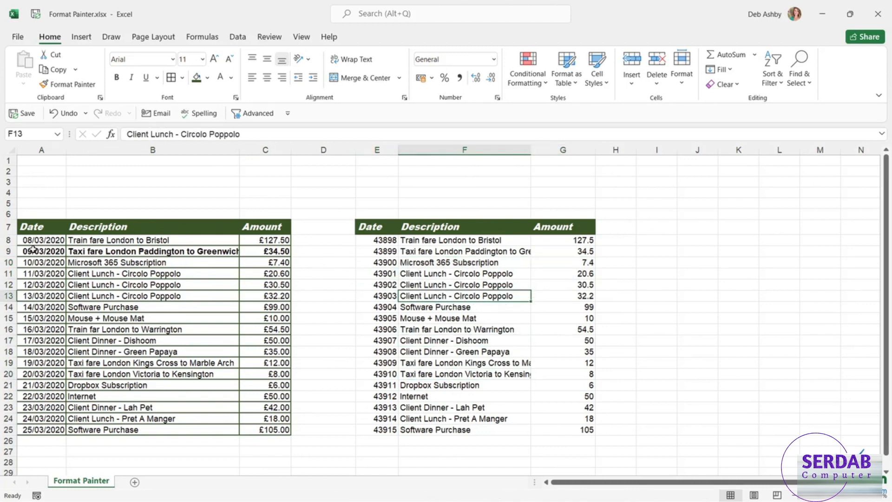
Step: Lock Format Painter on B9's bold formatting and apply it to E9:G9, E12:G12, E18:G18 and E21:G21, ending with the painter turned off
drag(35, 250, 265, 252)
click(213, 252)
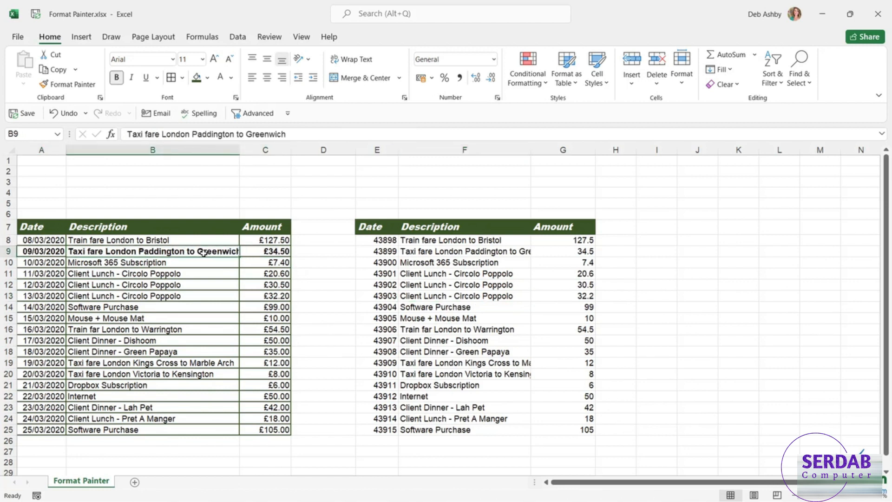
drag(39, 252, 287, 253)
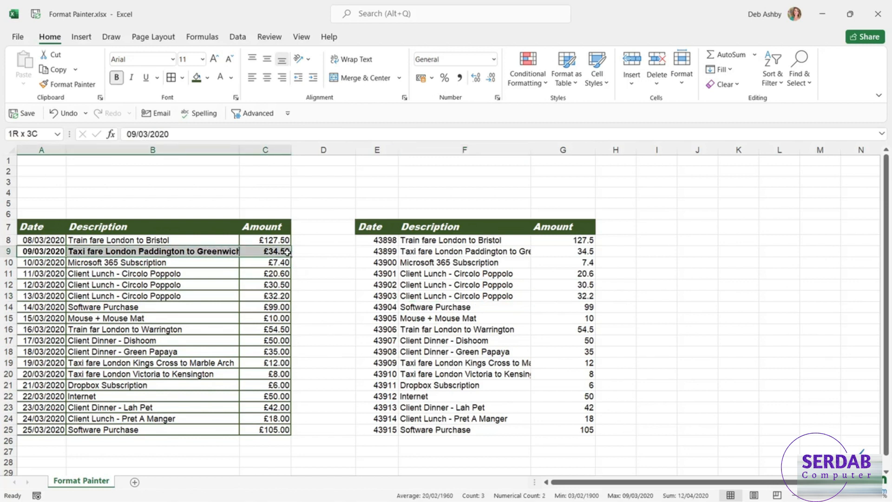
click(147, 251)
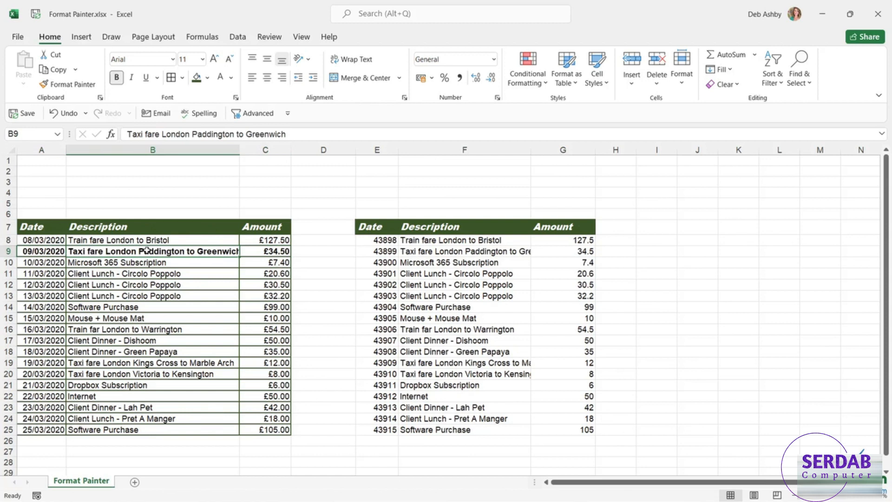
click(73, 84)
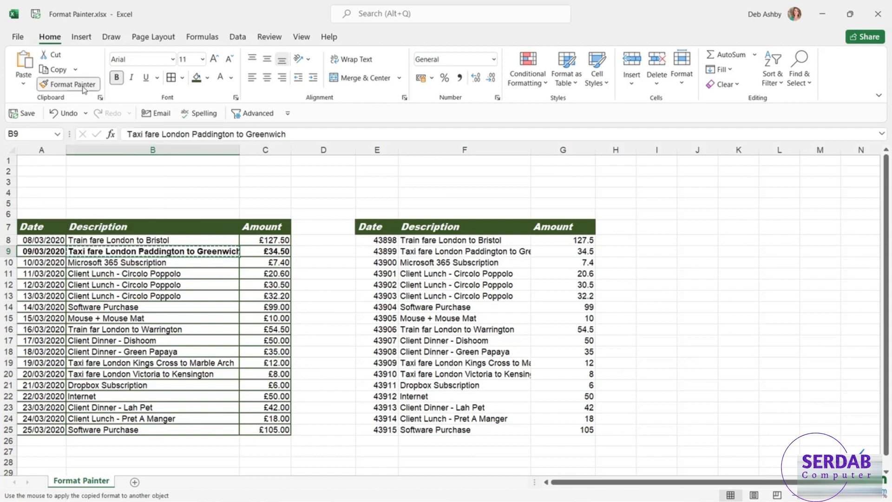
drag(368, 251, 569, 260)
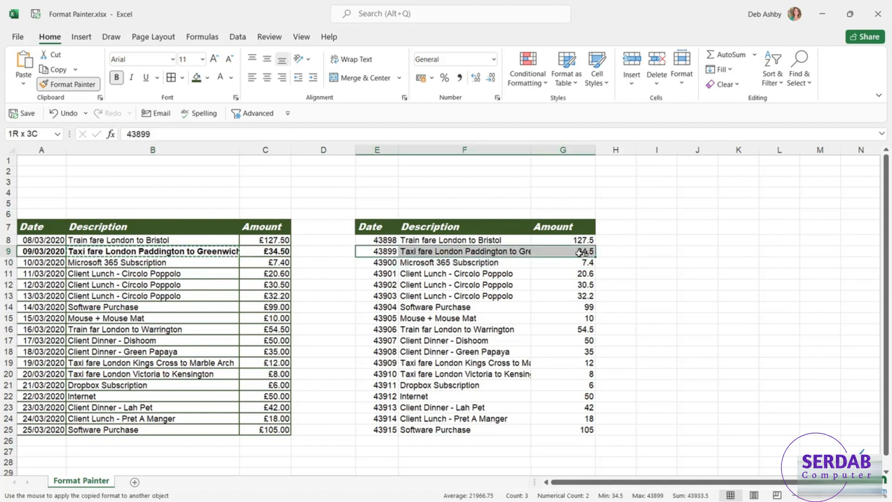
drag(579, 252, 583, 253)
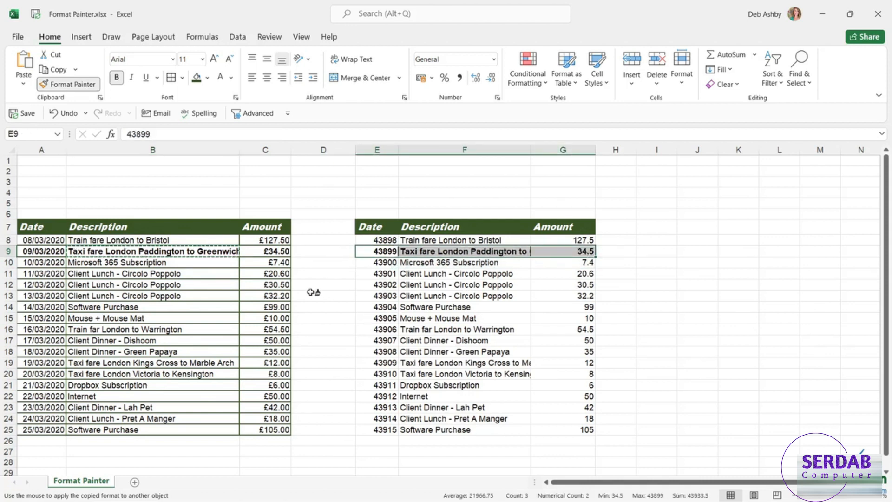
drag(364, 283, 581, 286)
drag(370, 353, 578, 352)
drag(360, 385, 581, 385)
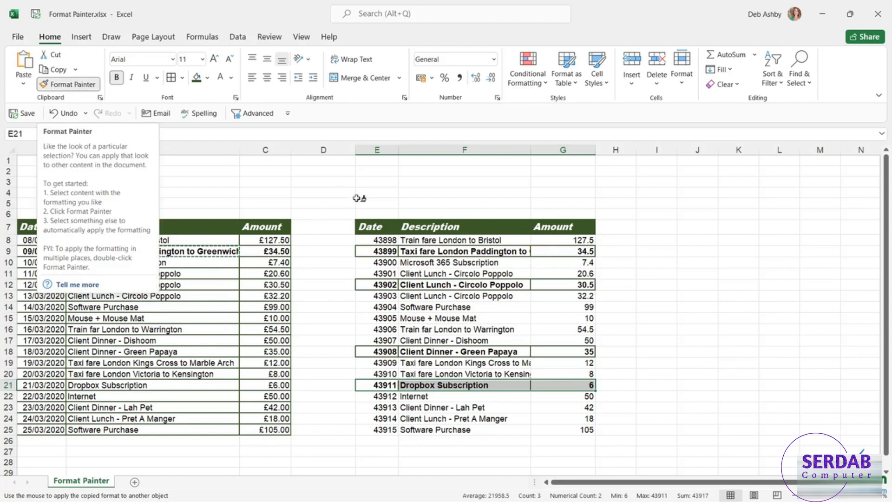
key(Escape)
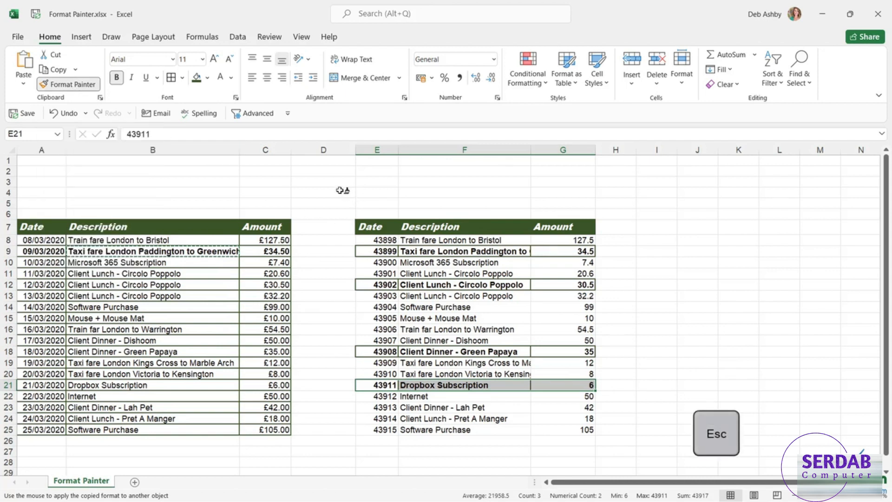
key(Escape)
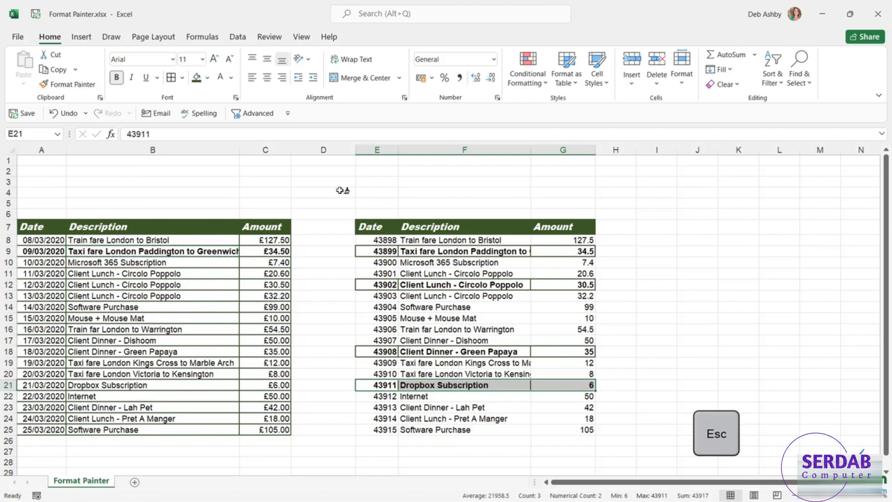
click(340, 191)
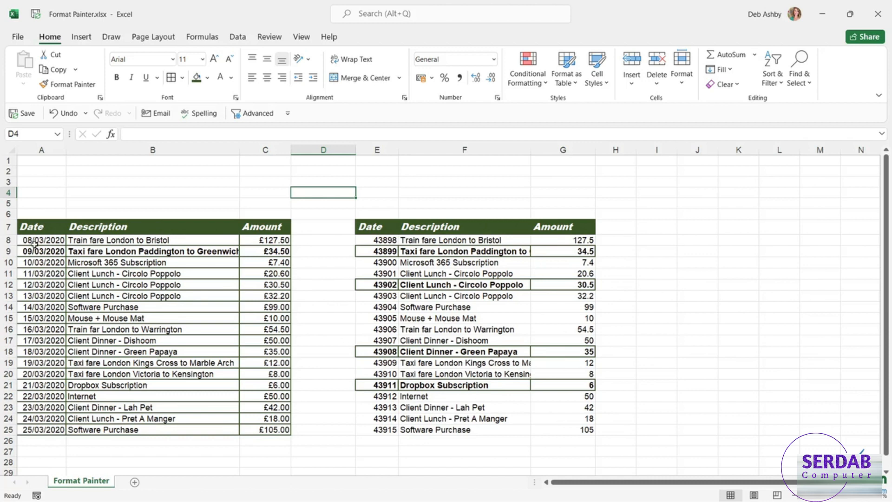
Step: Copy the regular bordered formatting of B11 onto all data rows of the second table, E8:G25, with Format Painter
click(89, 274)
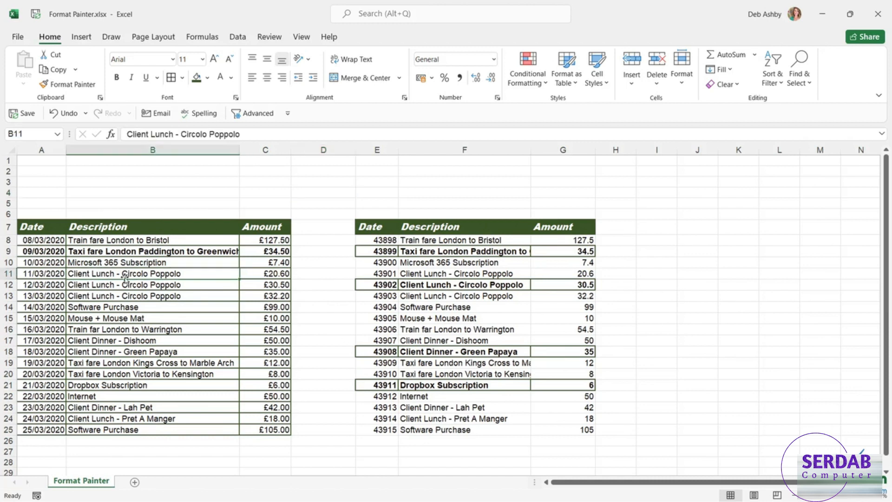
click(69, 86)
mouse_move(374, 239)
mouse_down()
mouse_move(564, 263)
mouse_move(581, 426)
mouse_up()
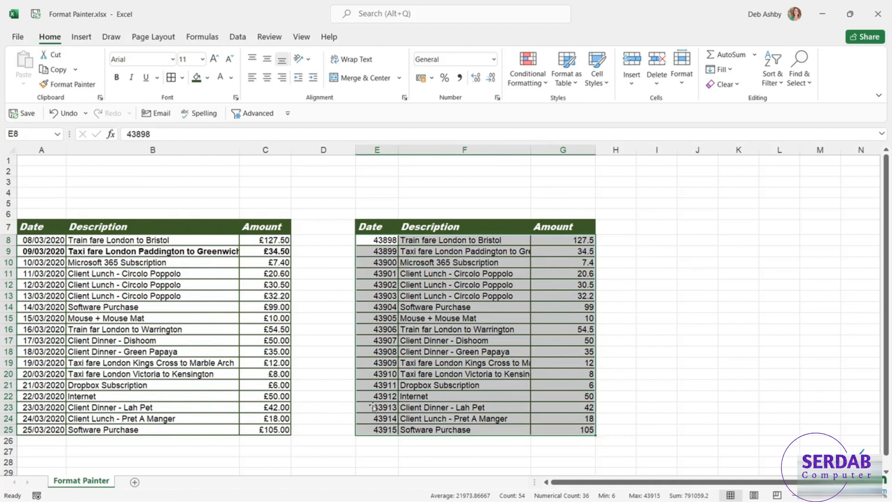
click(698, 304)
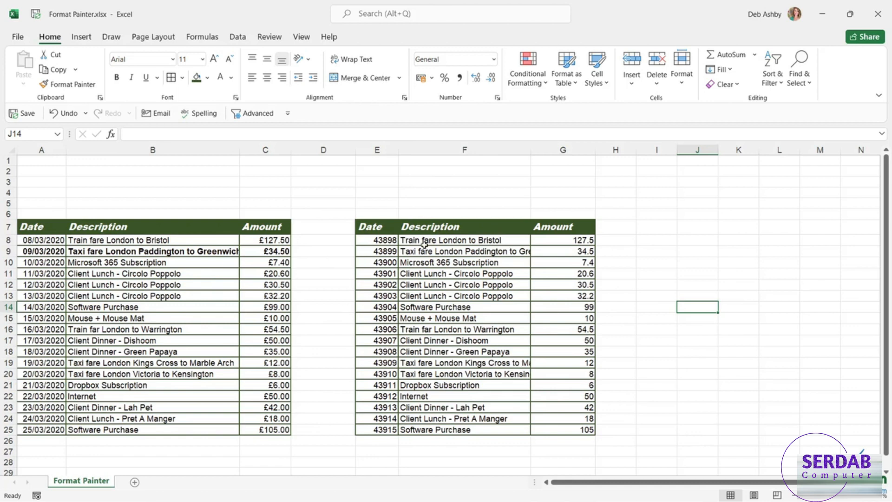
Step: Fill the empty cell C2 above the first table with the dark orange theme colour
click(261, 168)
click(207, 77)
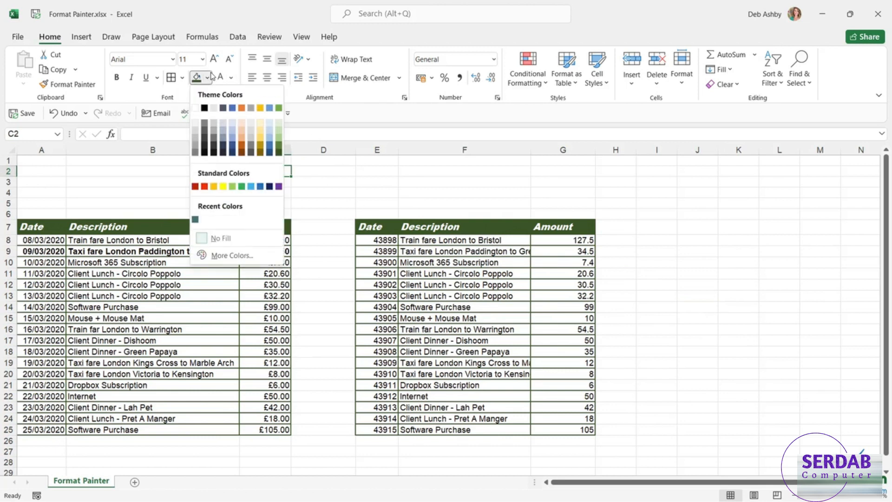
click(241, 148)
click(359, 179)
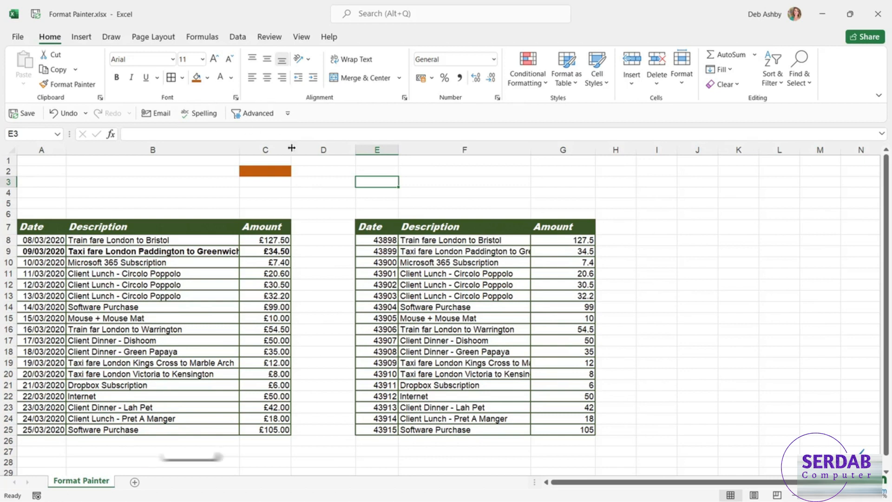
Step: Copy the orange fill of C2 onto the Dropbox Subscription date and description cells, E21:F21, with Format Painter
click(264, 173)
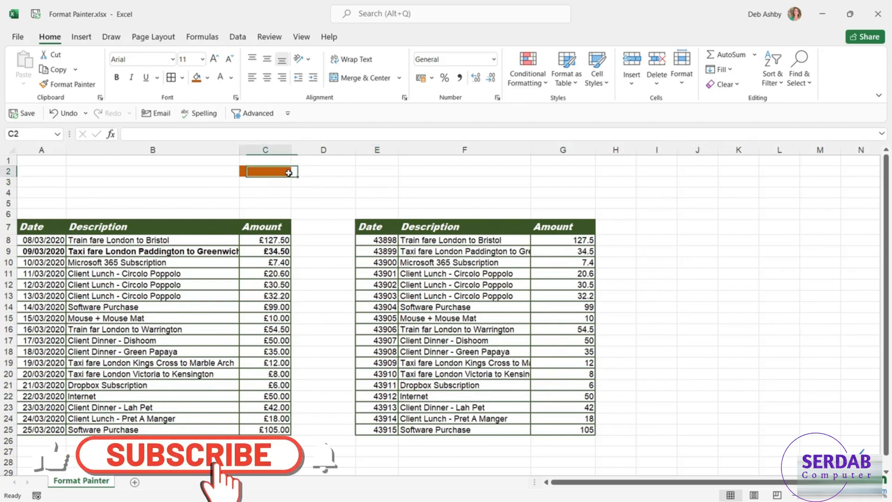
click(68, 84)
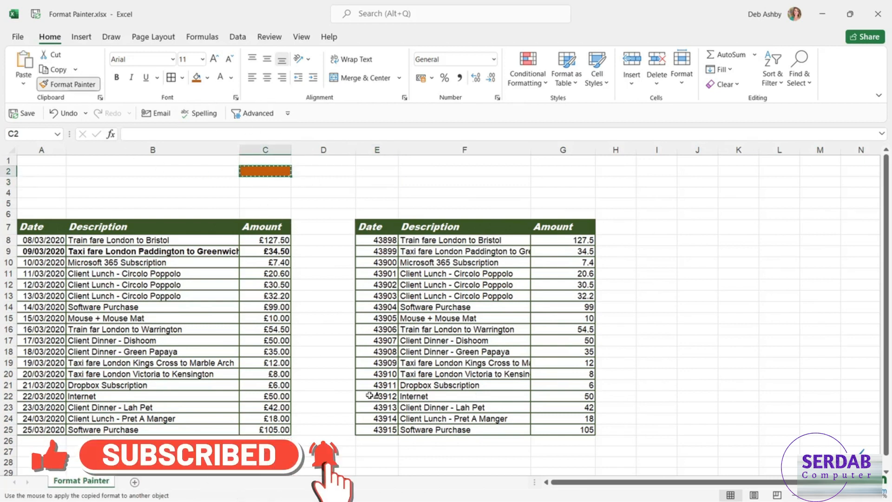
drag(367, 386, 522, 385)
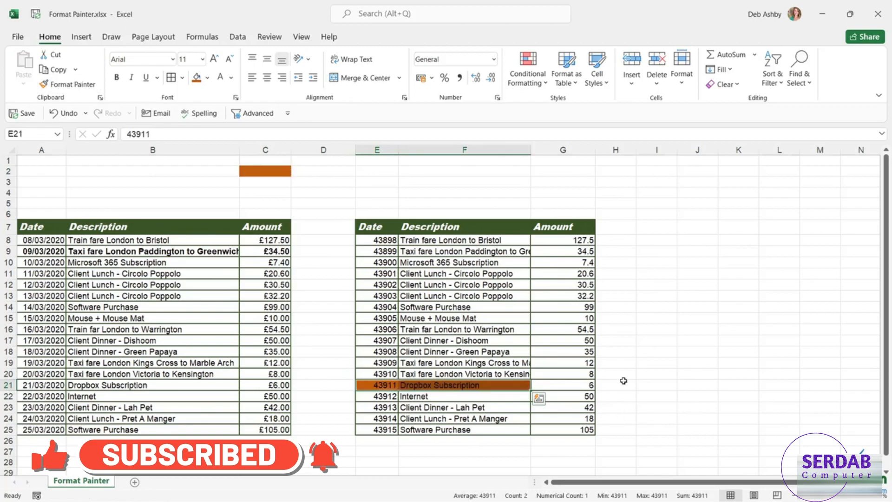